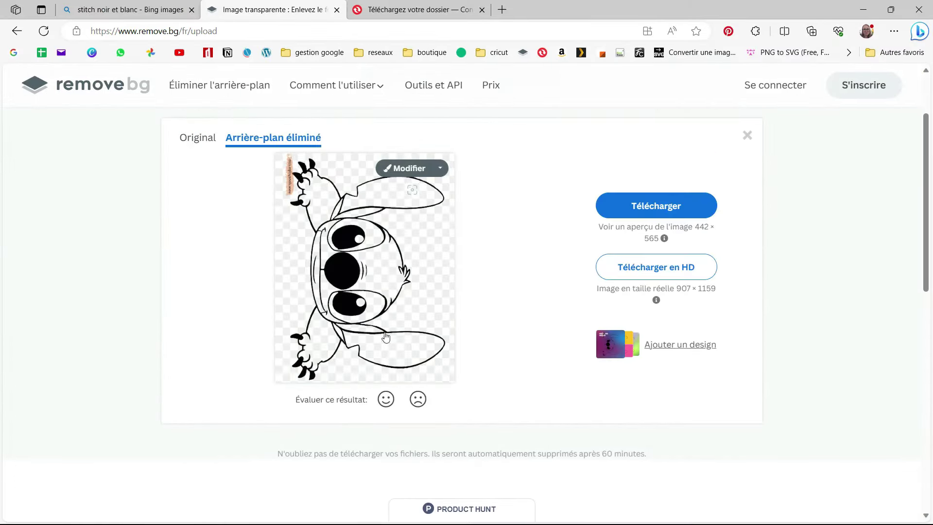
# - Download the background-free Stitch preview image, switch to Convertio, and load the 5d314dec8b6ff0c8dae68ac66f22e233-removebg-preview PNG for a new conversion
pyautogui.click(671, 206)
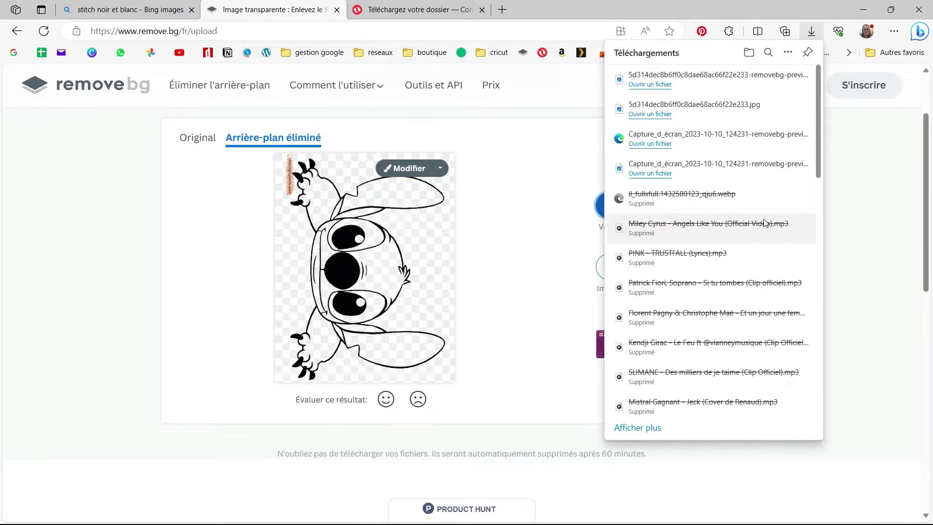
pyautogui.click(401, 11)
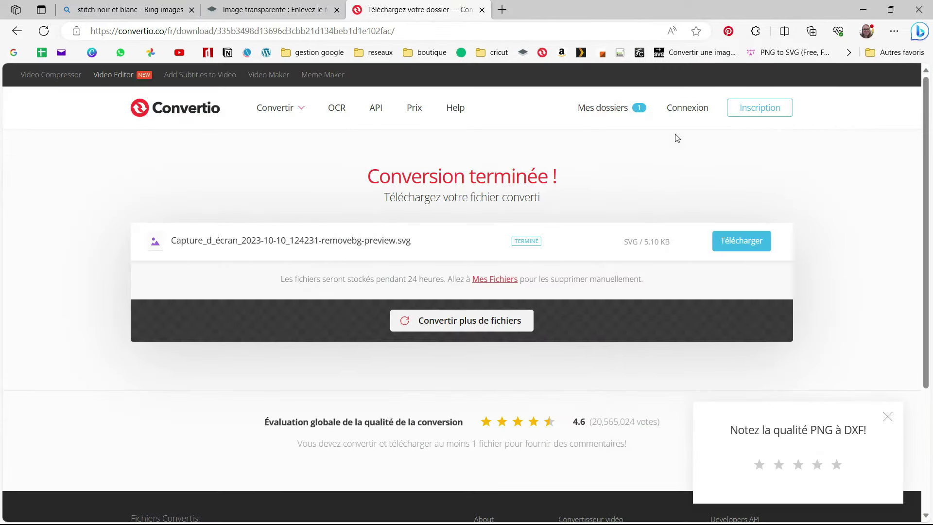
pyautogui.click(503, 325)
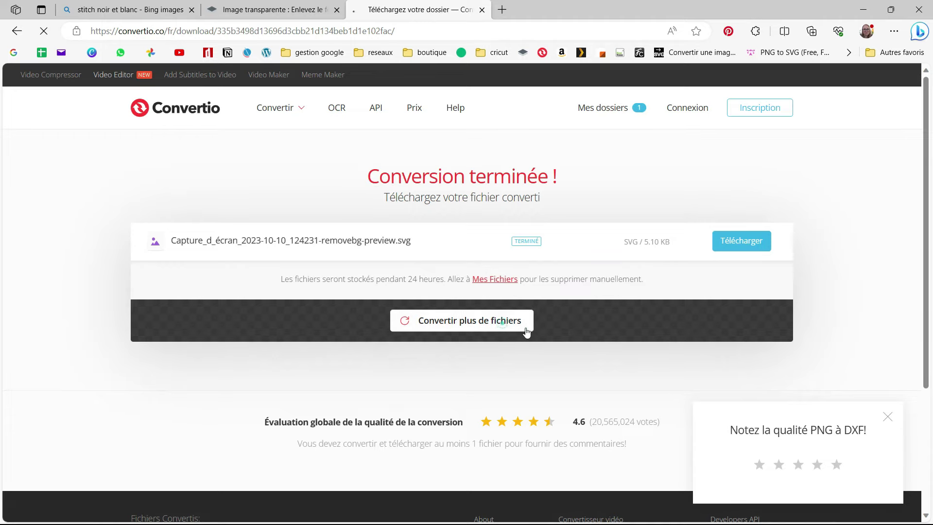
pyautogui.click(422, 392)
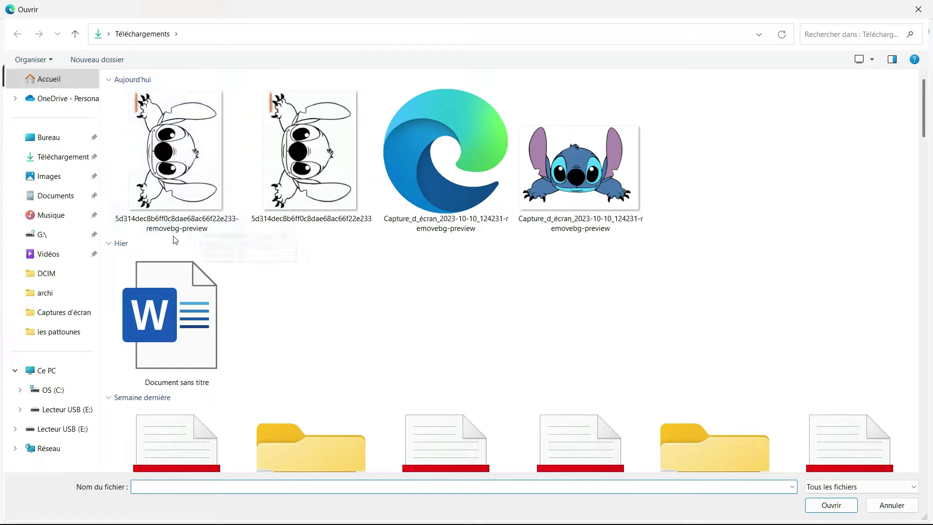
pyautogui.click(187, 149)
pyautogui.click(830, 506)
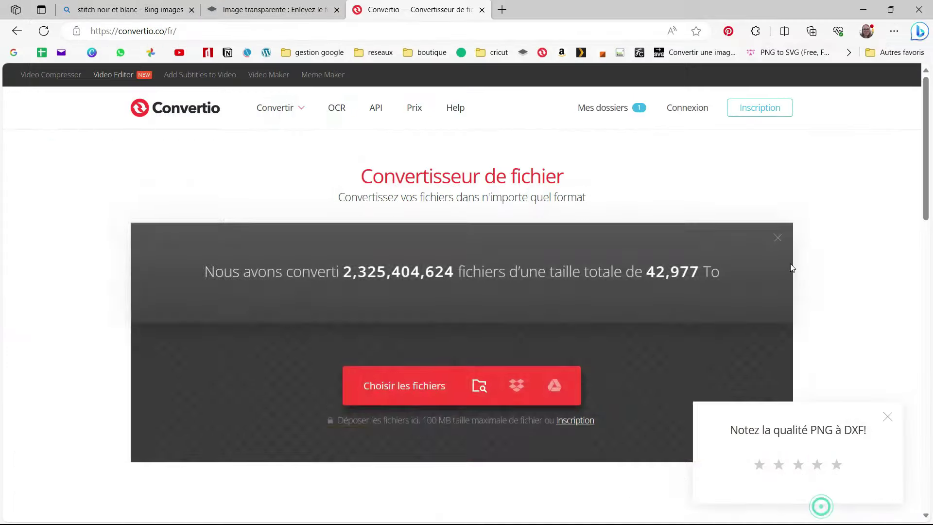
# - Convert the loaded PNG to the SVG vector format and download the converted file
pyautogui.click(434, 241)
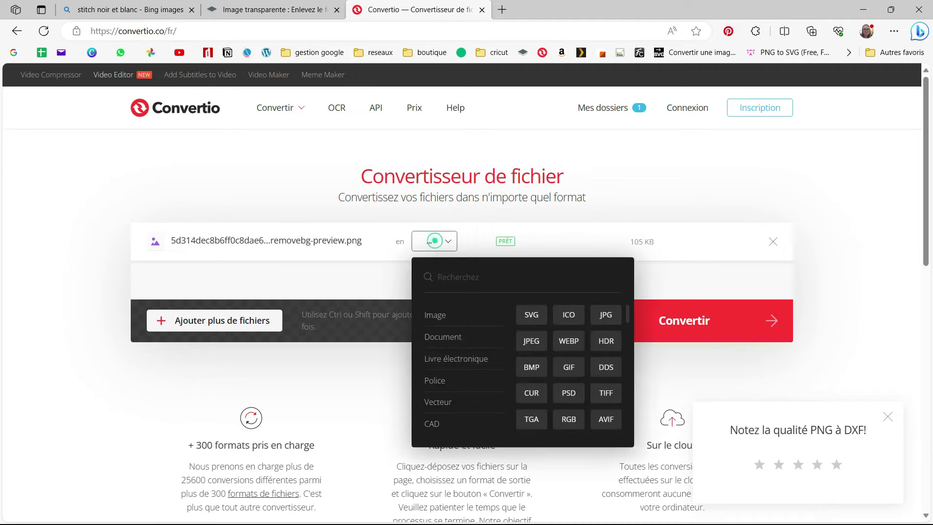
pyautogui.moveTo(454, 402)
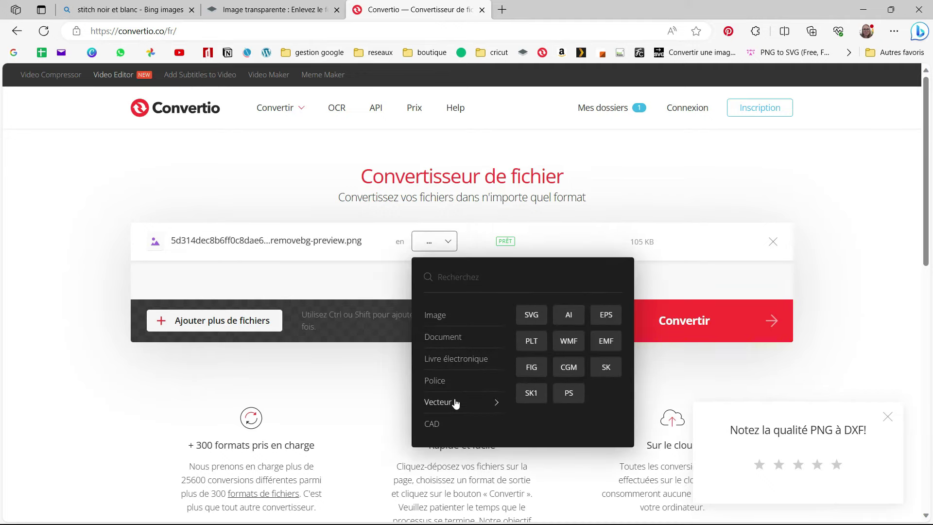
pyautogui.click(532, 317)
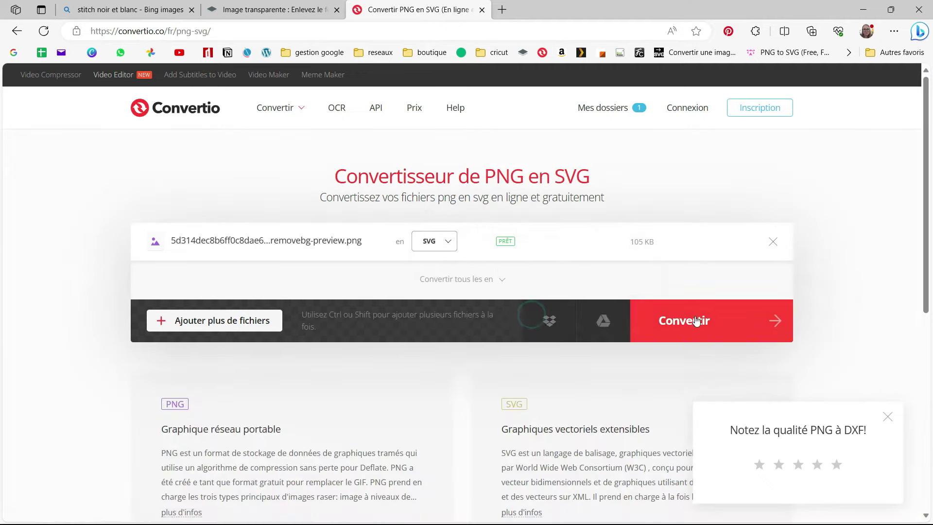
pyautogui.click(691, 321)
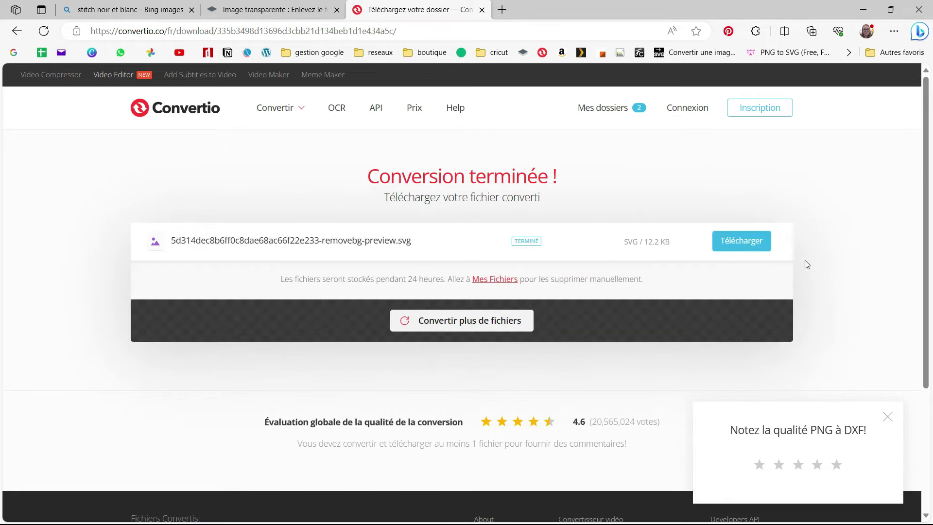
pyautogui.click(751, 243)
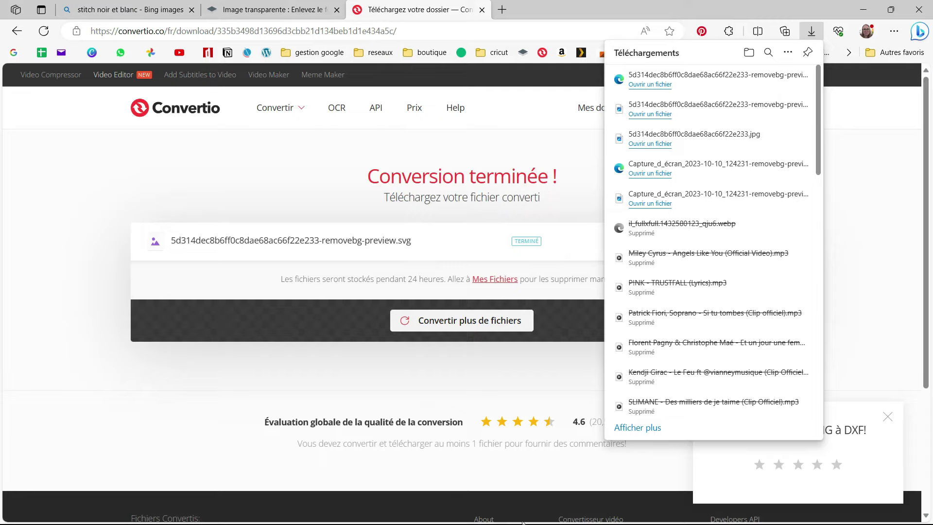
# - Switch to Cricut Design Space and upload the converted 5d314dec8b6ff0c8dae68ac66f22e233-removebg-preview SVG as a cut image
pyautogui.press('super+d')
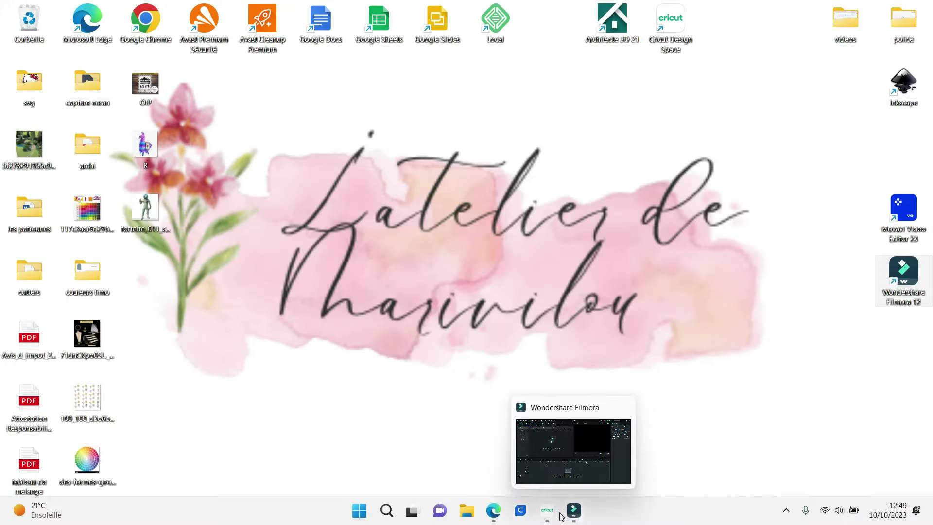
pyautogui.click(548, 510)
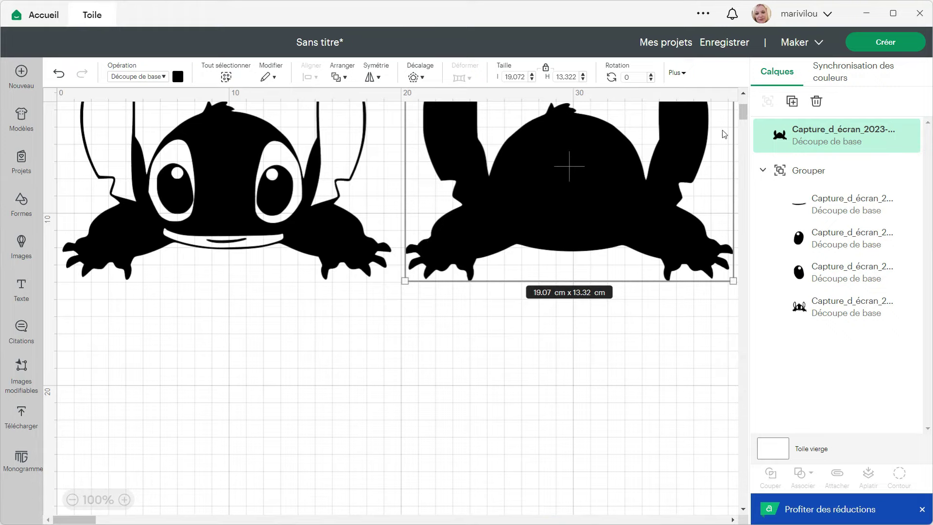
pyautogui.scroll(-3, 744, 115)
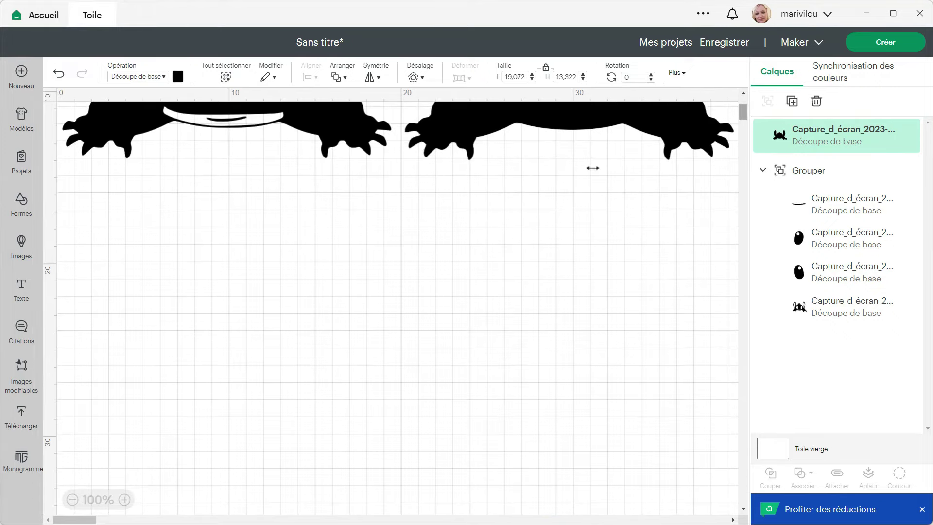
pyautogui.click(21, 424)
pyautogui.click(103, 233)
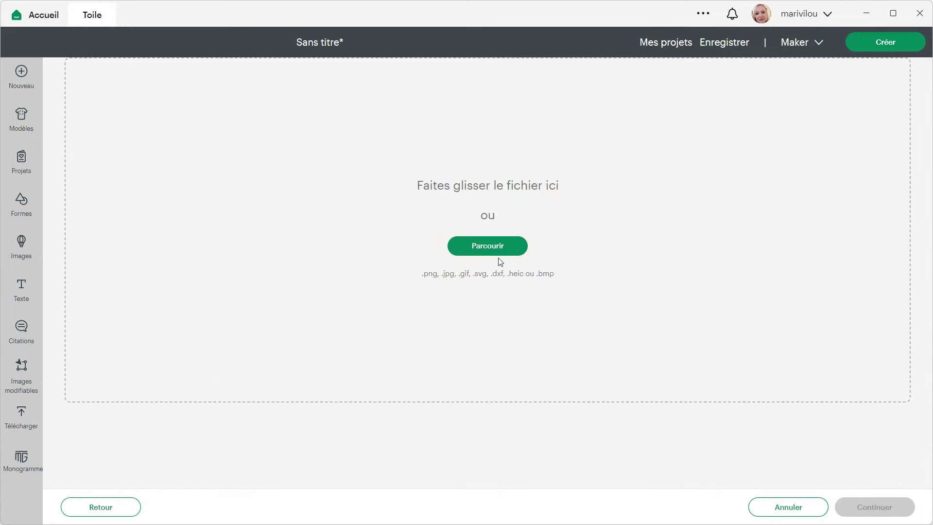
pyautogui.click(508, 242)
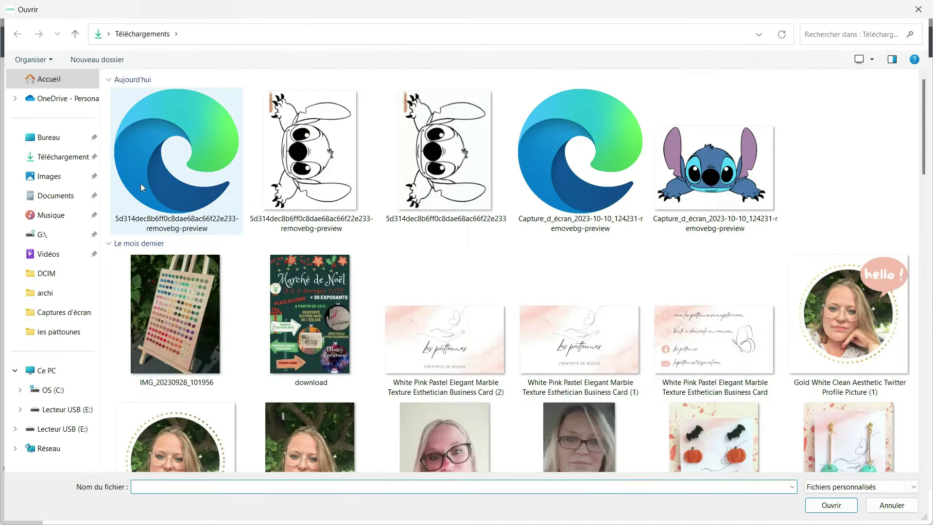
pyautogui.doubleClick(151, 129)
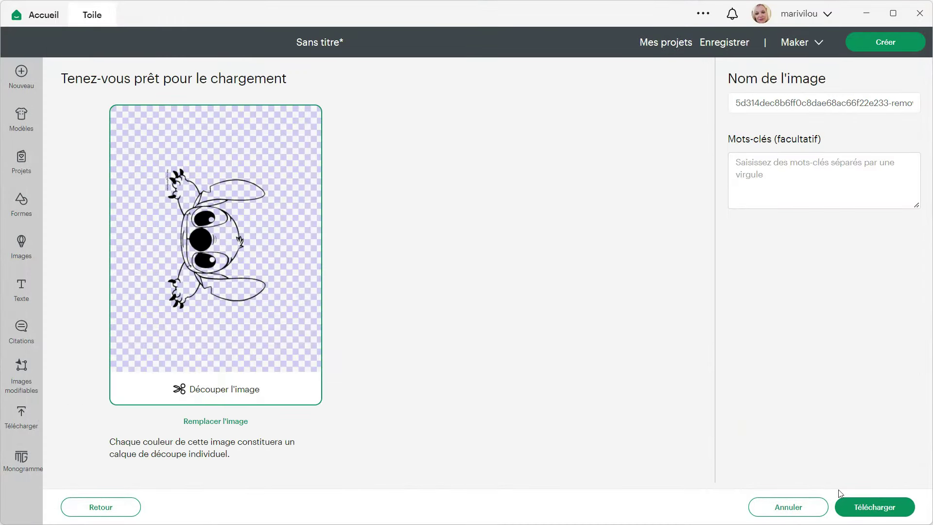
pyautogui.click(858, 504)
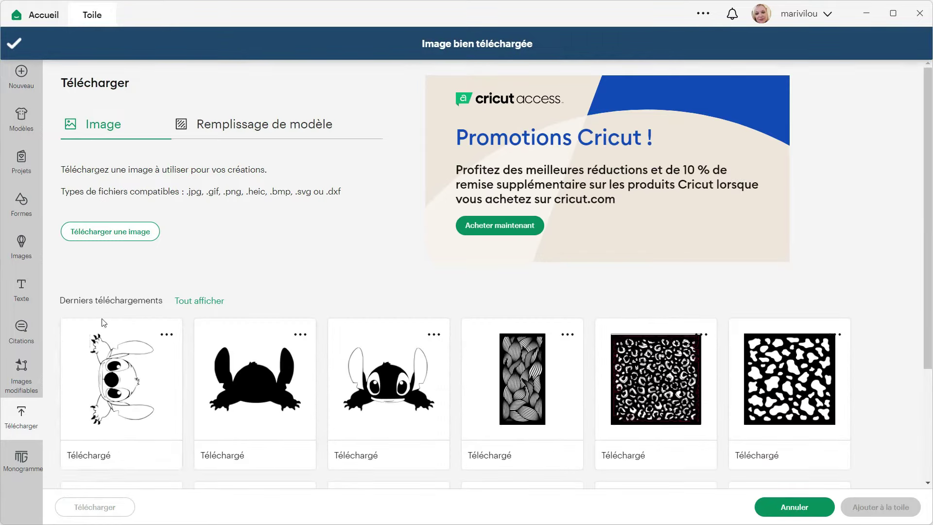
# - Add the newly uploaded SVG Stitch to the canvas and move it down, away from the black Stitch's ears
pyautogui.click(95, 368)
pyautogui.click(893, 511)
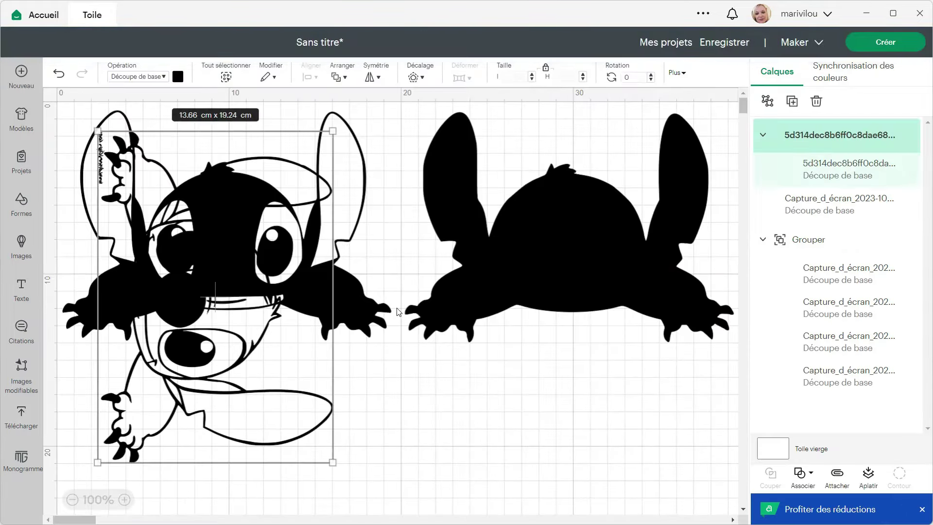
pyautogui.scroll(-2, 292, 253)
pyautogui.moveTo(193, 219); pyautogui.dragTo(281, 338)
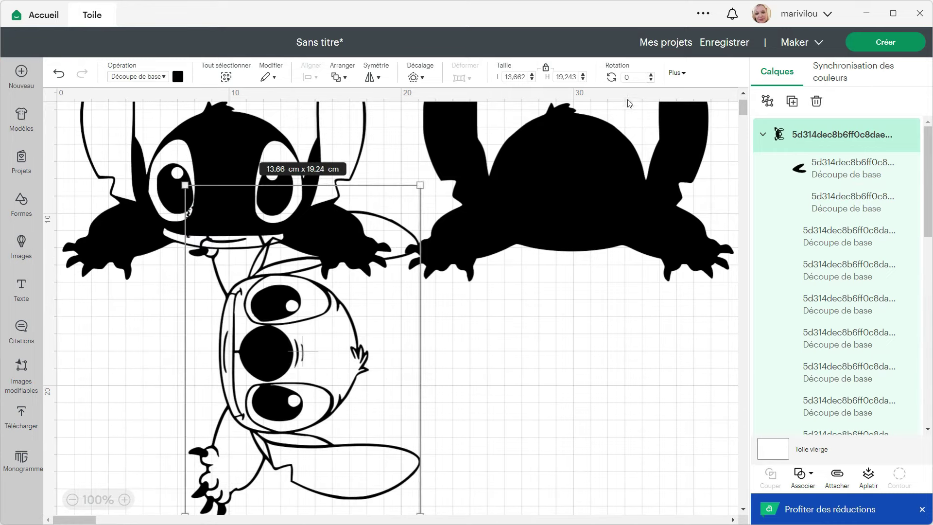
# - Set the rotation of the SVG outline Stitch to 90°
pyautogui.click(636, 77)
pyautogui.write('90')
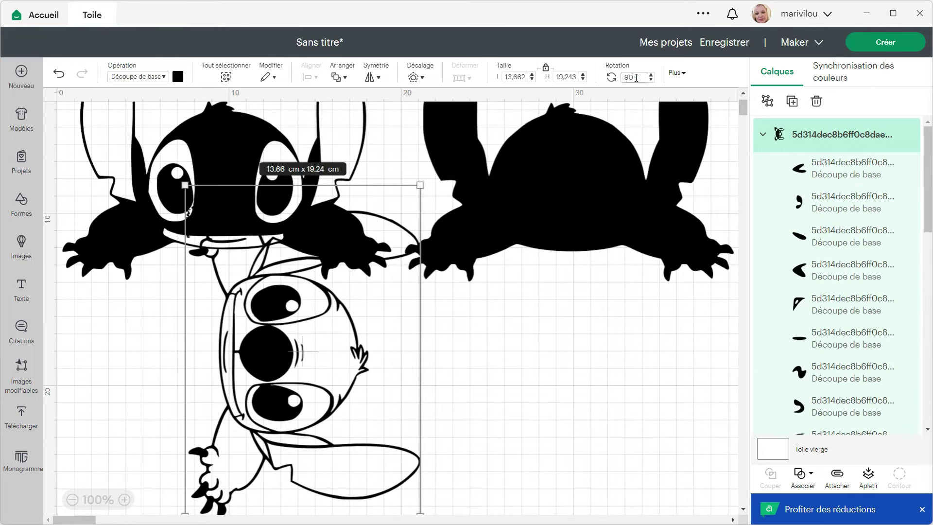
pyautogui.press('Return')
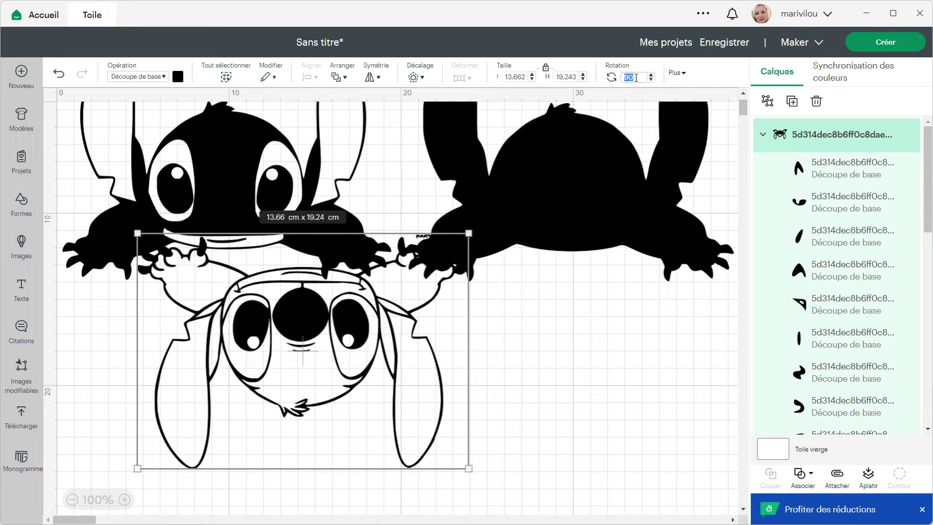
# - Turn the SVG outline Stitch upright at about 270° and place it below the black Stitch with eyes
pyautogui.click(636, 78)
pyautogui.moveTo(137, 234); pyautogui.dragTo(416, 432)
pyautogui.moveTo(333, 349); pyautogui.dragTo(277, 411)
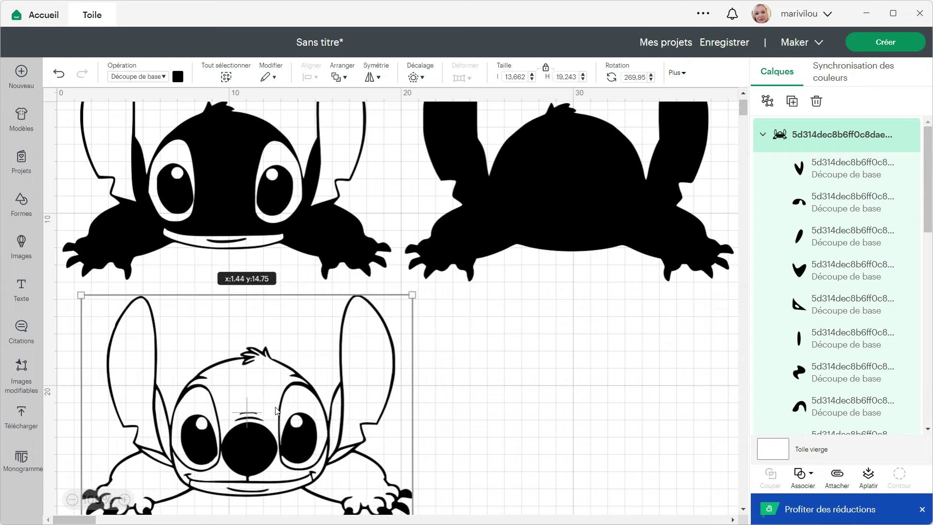
pyautogui.scroll(-3, 521, 338)
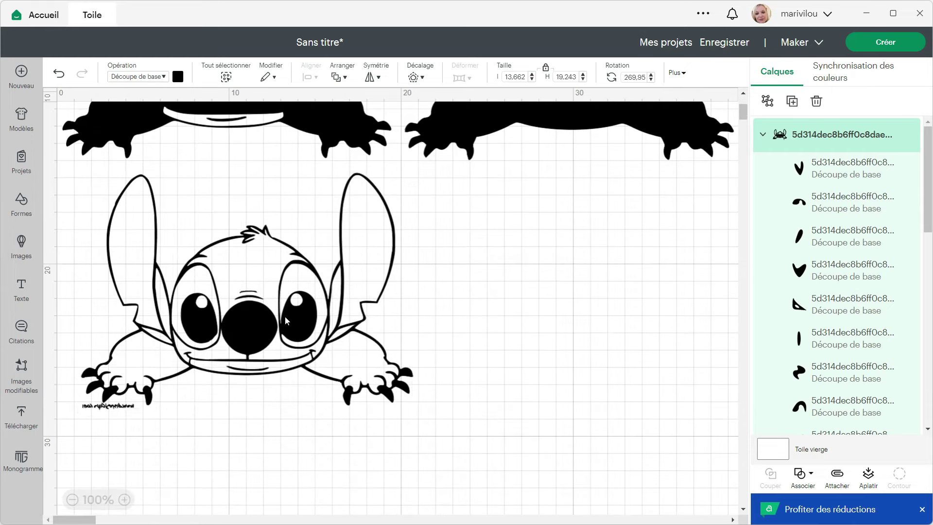
pyautogui.moveTo(286, 321); pyautogui.dragTo(275, 324)
pyautogui.click(511, 330)
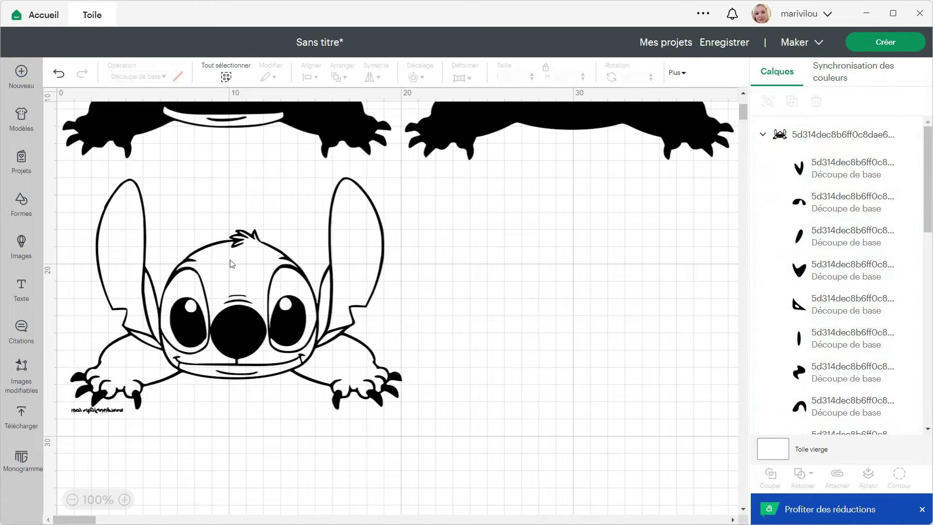
# - Start a new image upload with the background-free PNG version of 5d314dec8b6ff0c8dae68ac66f22e233-removebg-preview
pyautogui.click(21, 419)
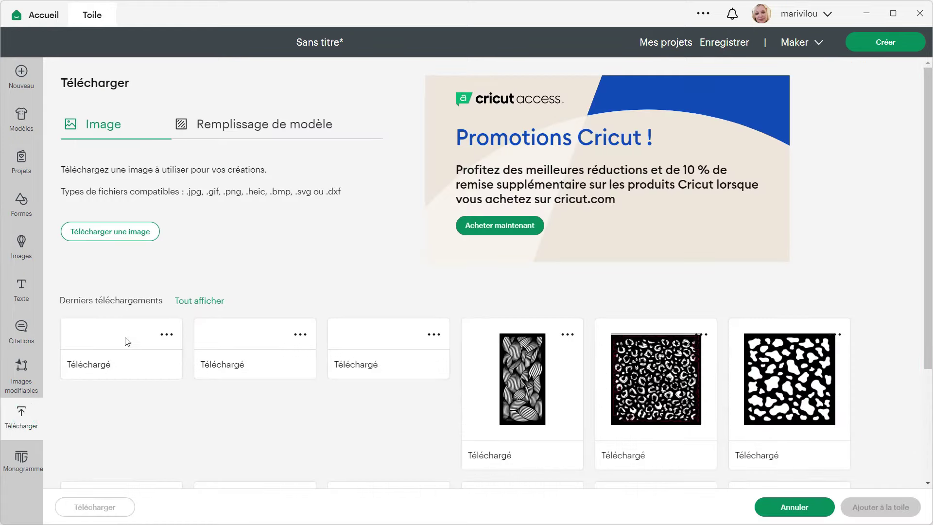
pyautogui.click(133, 232)
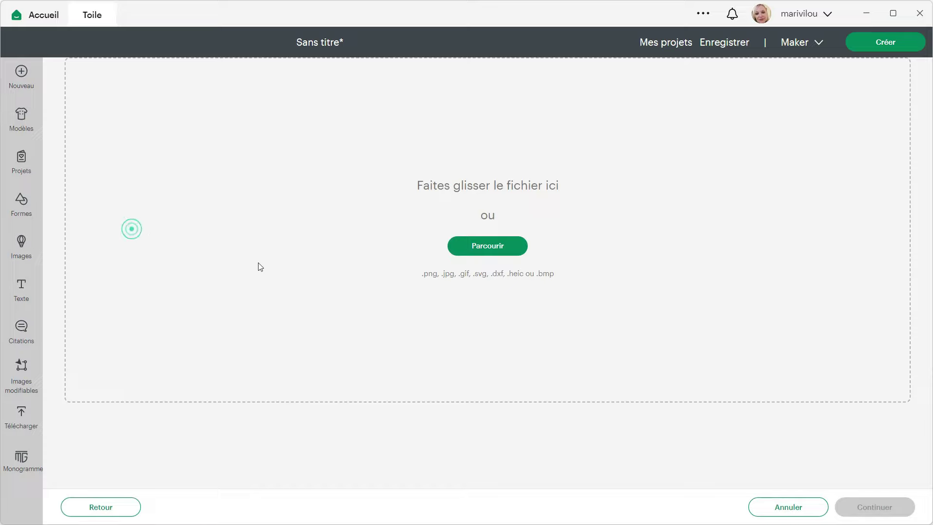
pyautogui.click(493, 247)
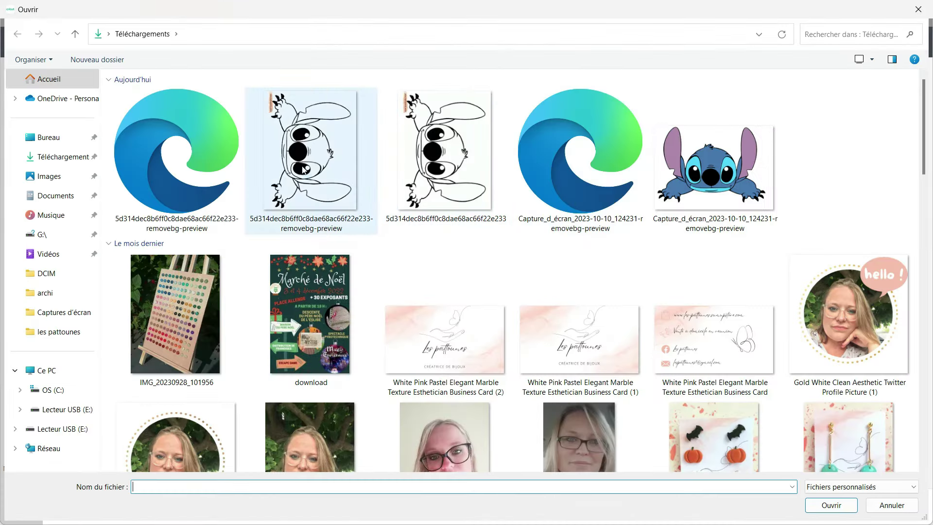
pyautogui.click(304, 169)
pyautogui.click(840, 506)
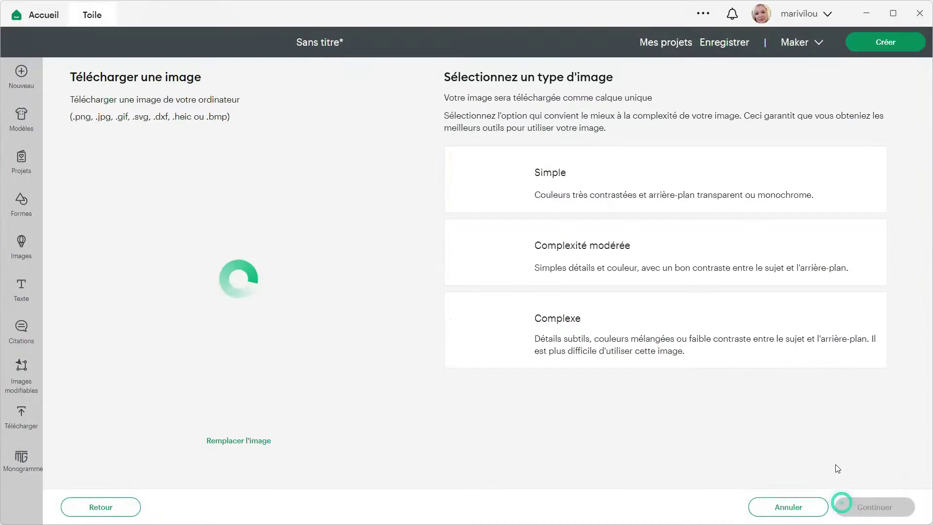
# - Set the PNG's image type to Complexe, keep its background as is, and upload it as a cut image
pyautogui.click(493, 334)
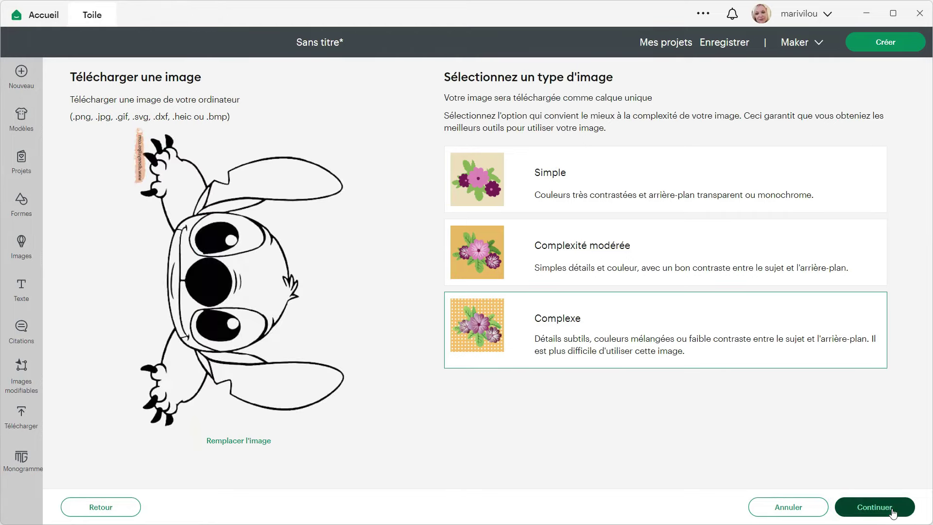
pyautogui.click(872, 507)
pyautogui.click(844, 497)
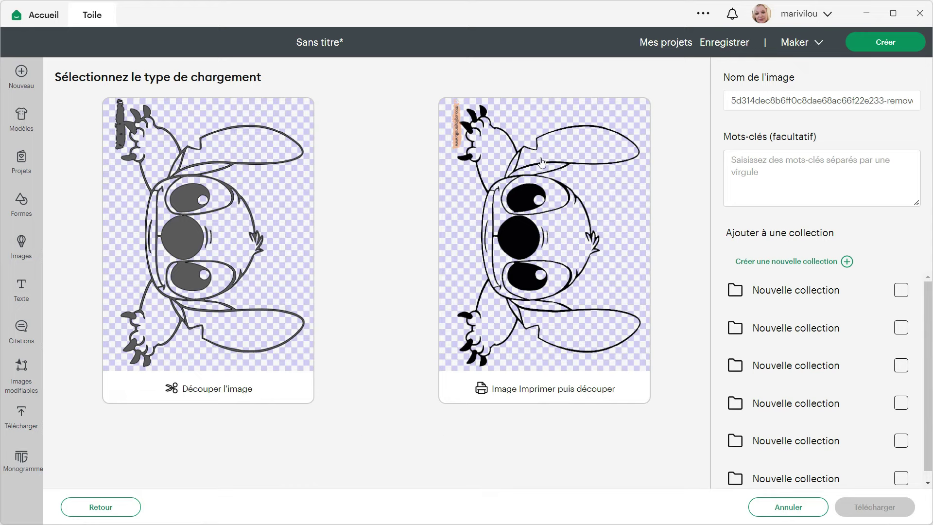
pyautogui.click(178, 201)
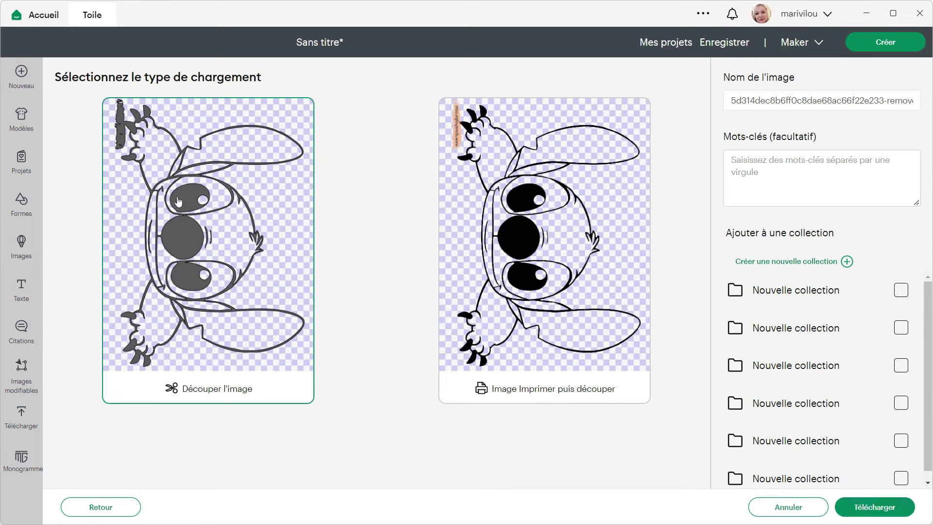
pyautogui.click(888, 511)
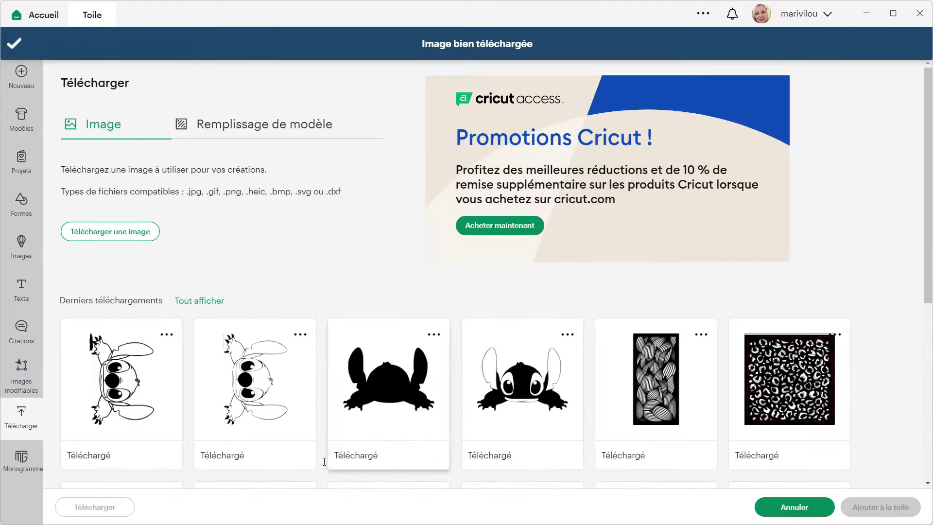
# - Place the newly uploaded PNG Stitch on the canvas, upright at about 270°, to the right of the SVG outline Stitch
pyautogui.click(124, 384)
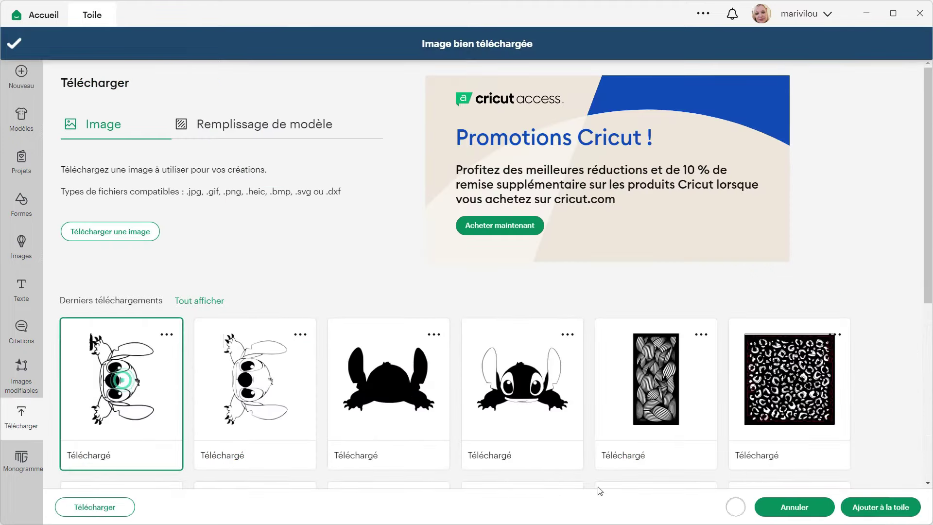
pyautogui.click(900, 508)
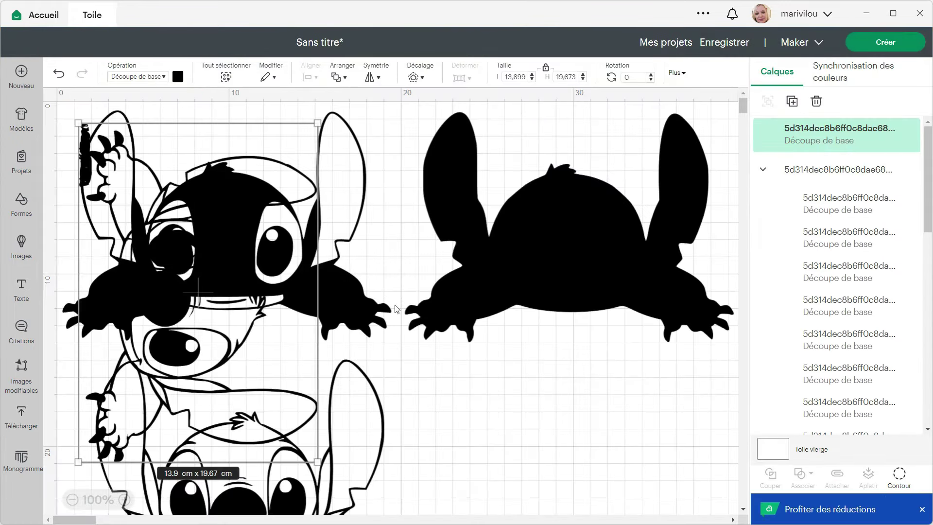
pyautogui.moveTo(329, 119); pyautogui.dragTo(113, 229)
pyautogui.moveTo(180, 244); pyautogui.dragTo(510, 417)
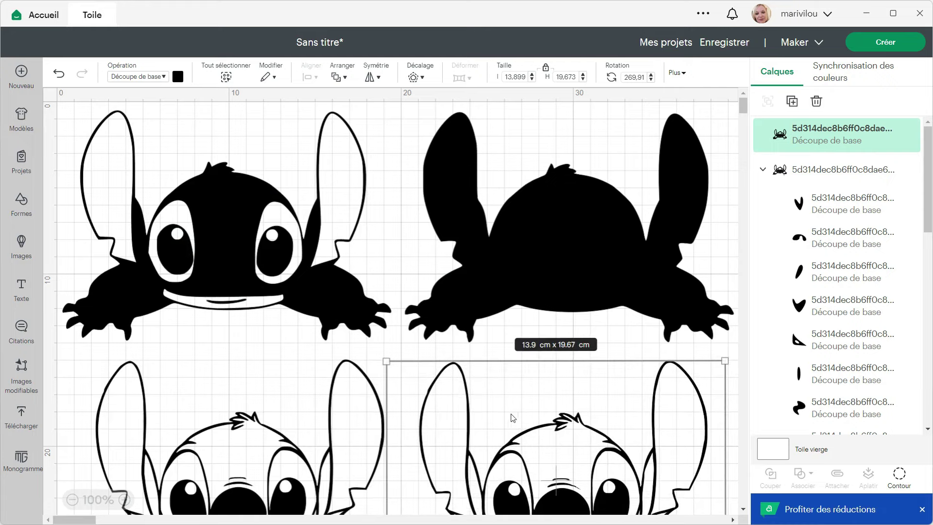
# - Zoom the canvas out to 75% and move the PNG Stitch slightly away from the SVG outline Stitch so they sit side by side
pyautogui.scroll(-4, 529, 362)
pyautogui.moveTo(569, 324); pyautogui.dragTo(582, 314)
pyautogui.click(73, 500)
pyautogui.scroll(2, 350, 443)
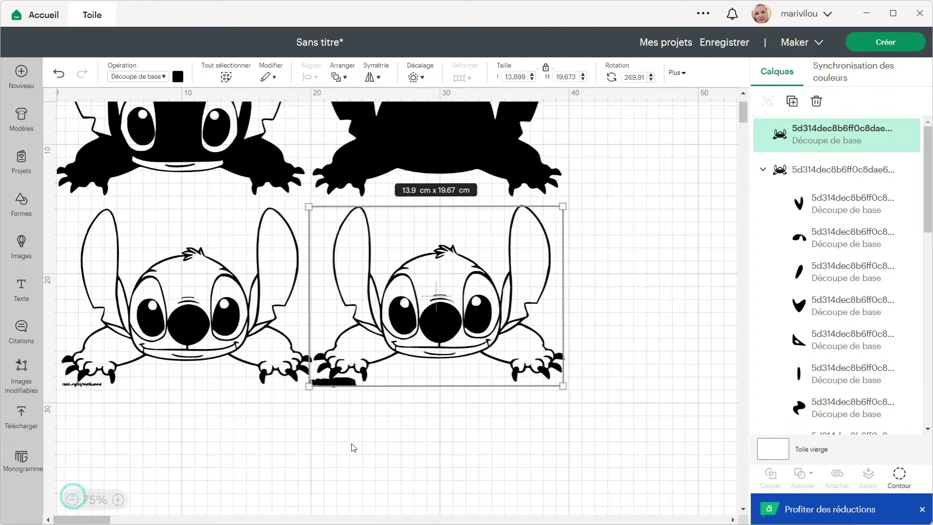
pyautogui.click(321, 448)
pyautogui.moveTo(443, 343); pyautogui.dragTo(451, 346)
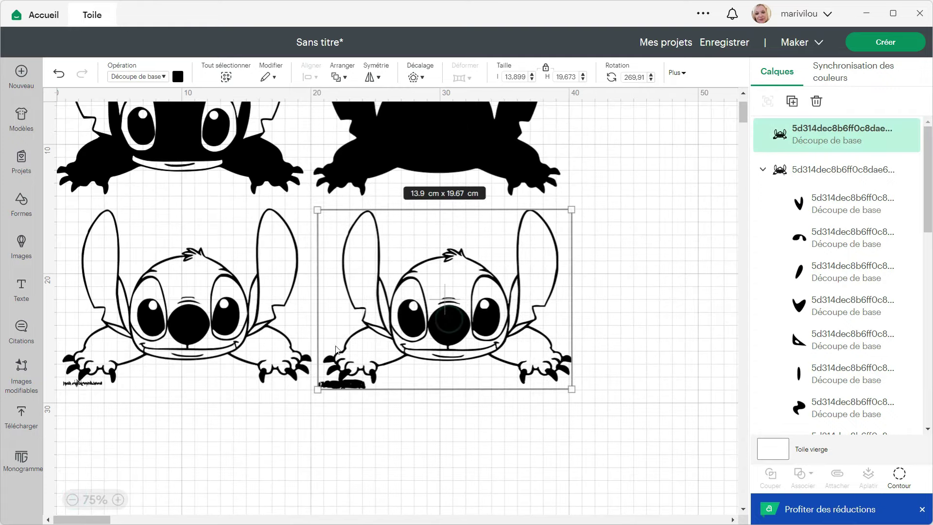
# - Select the SVG Stitch and the PNG Stitch in turn to compare their layer structures
pyautogui.click(147, 319)
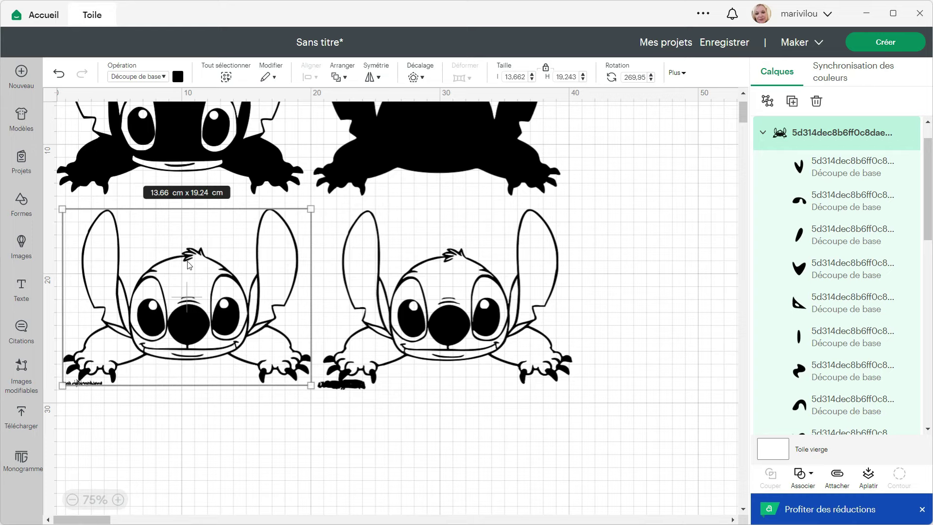
pyautogui.click(504, 360)
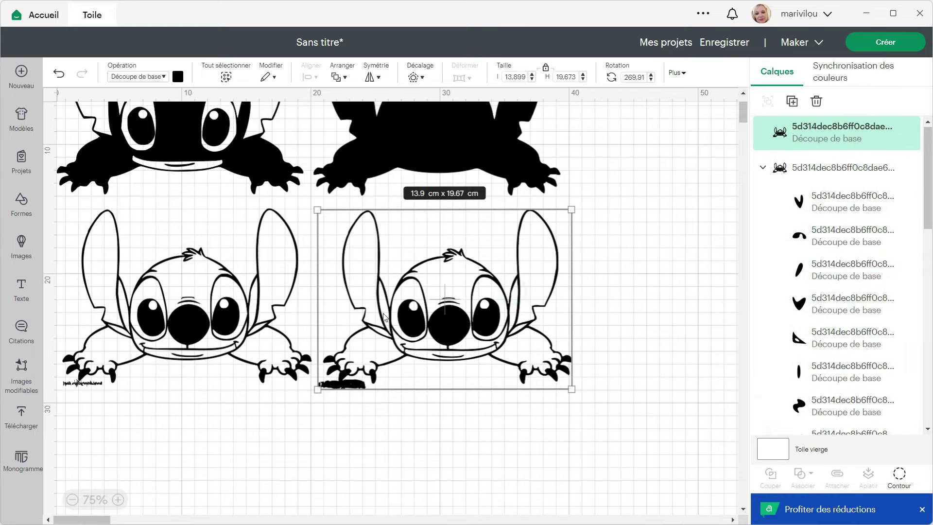
pyautogui.click(343, 431)
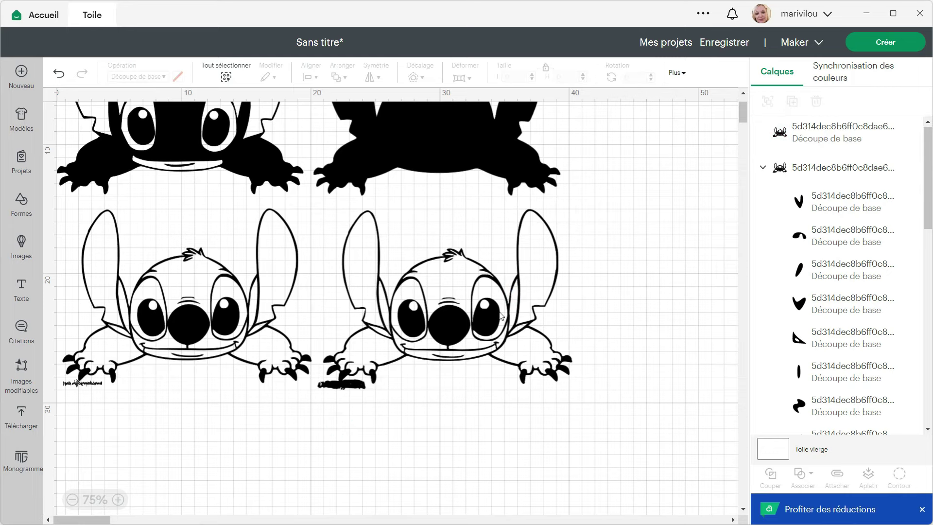
pyautogui.click(456, 315)
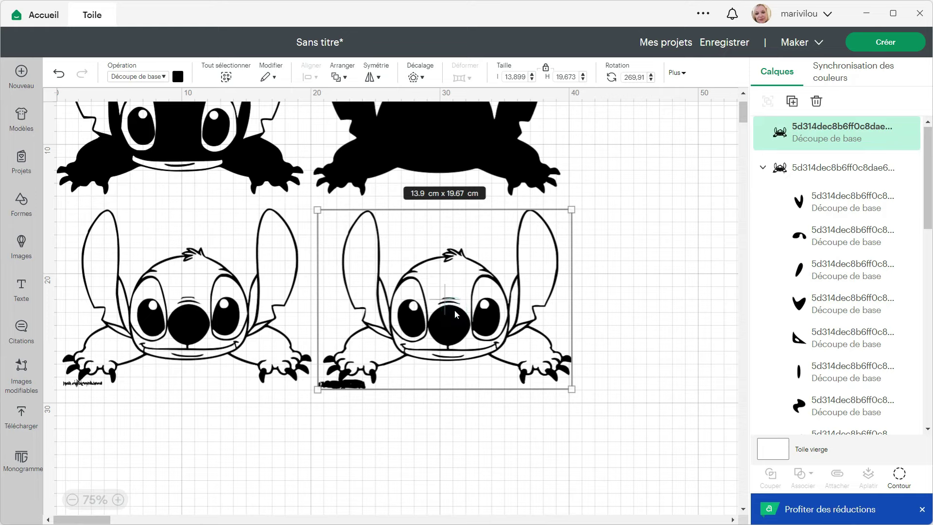
# - Recolour only the left eye layer of the SVG Stitch to light periwinkle blue
pyautogui.click(216, 291)
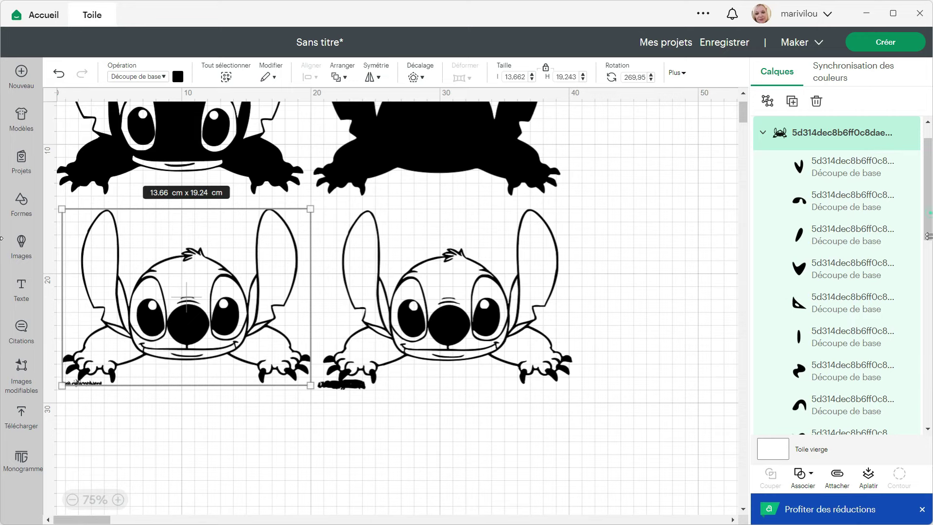
pyautogui.moveTo(929, 228); pyautogui.dragTo(930, 367)
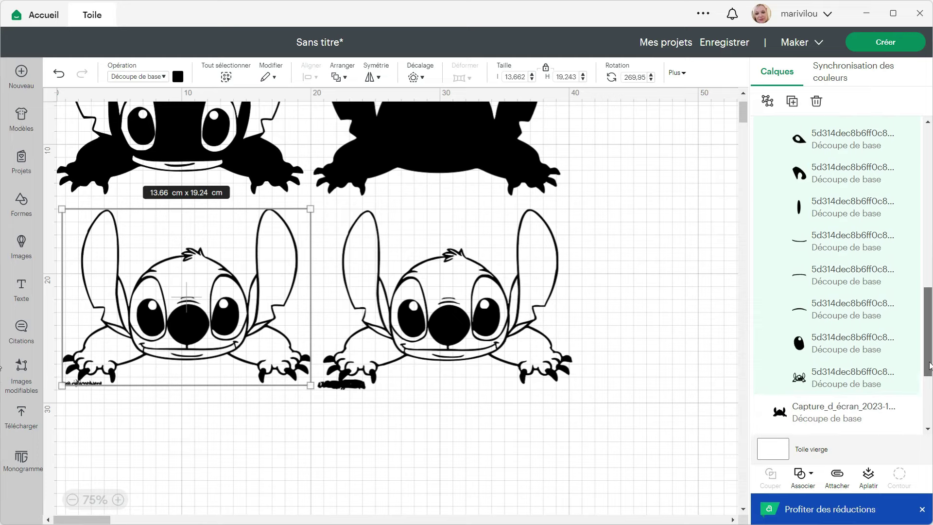
pyautogui.click(821, 354)
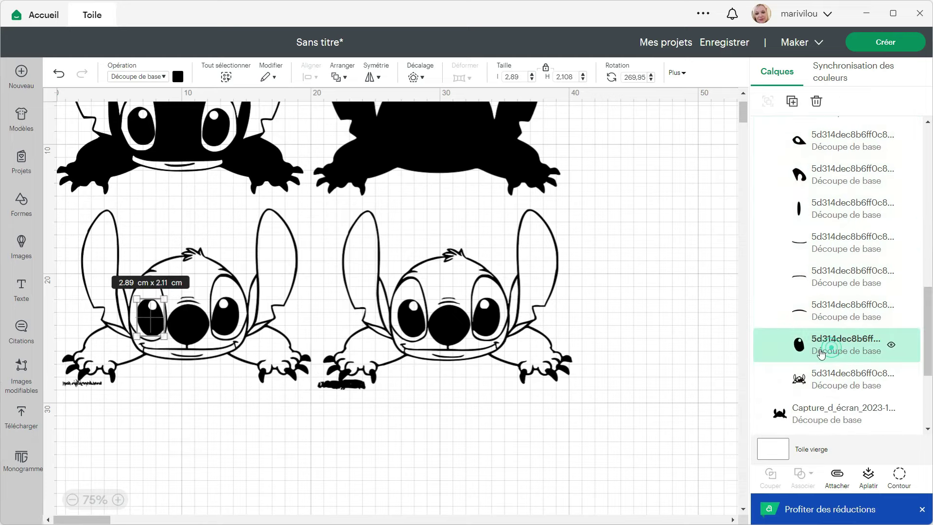
pyautogui.click(178, 77)
pyautogui.click(222, 150)
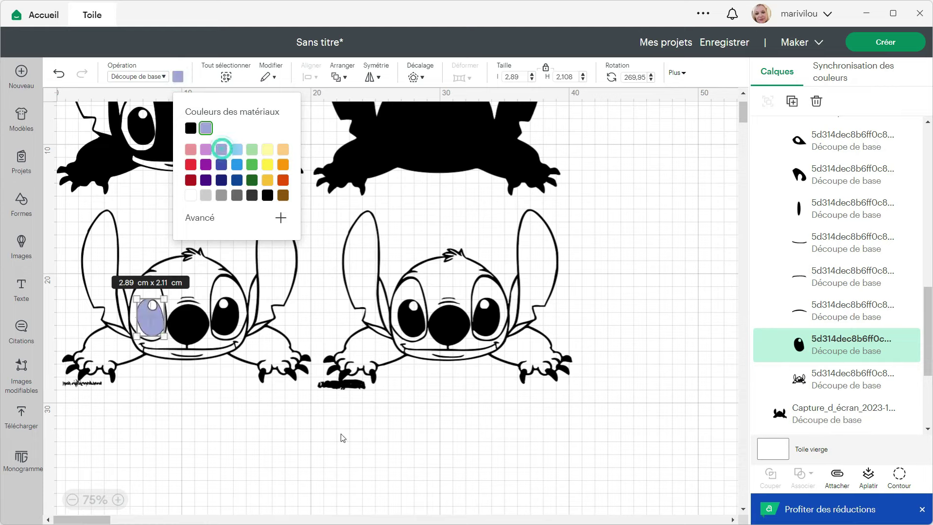
pyautogui.click(365, 437)
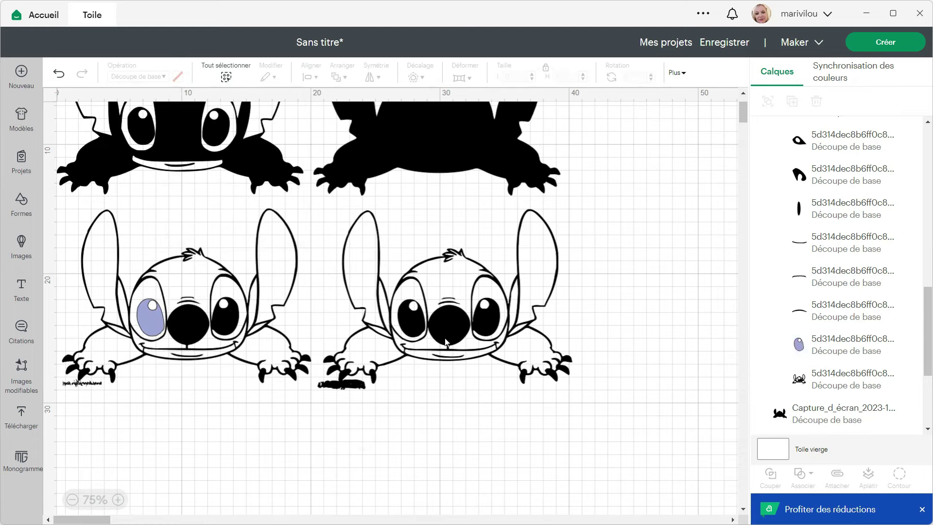
# - Select the single-layer PNG Stitch and move it slightly farther from the SVG Stitch
pyautogui.click(431, 325)
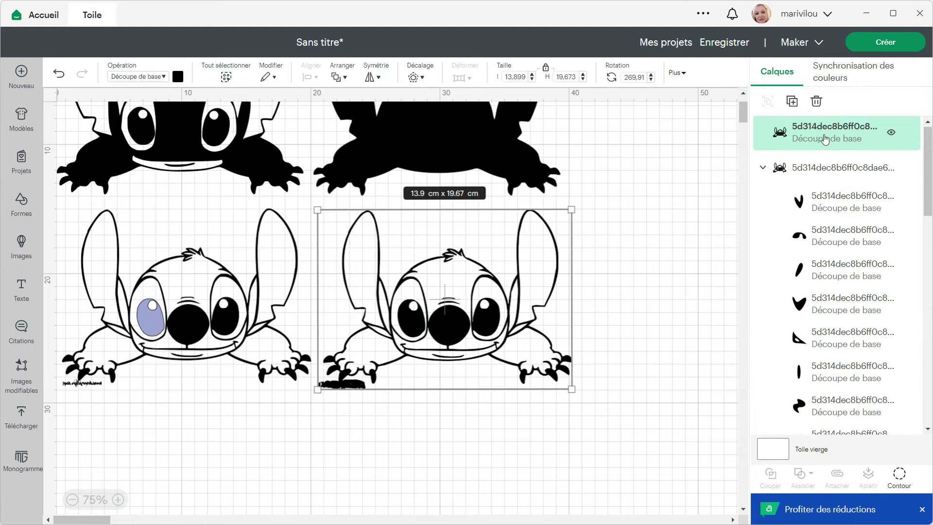
pyautogui.moveTo(544, 259); pyautogui.dragTo(510, 285)
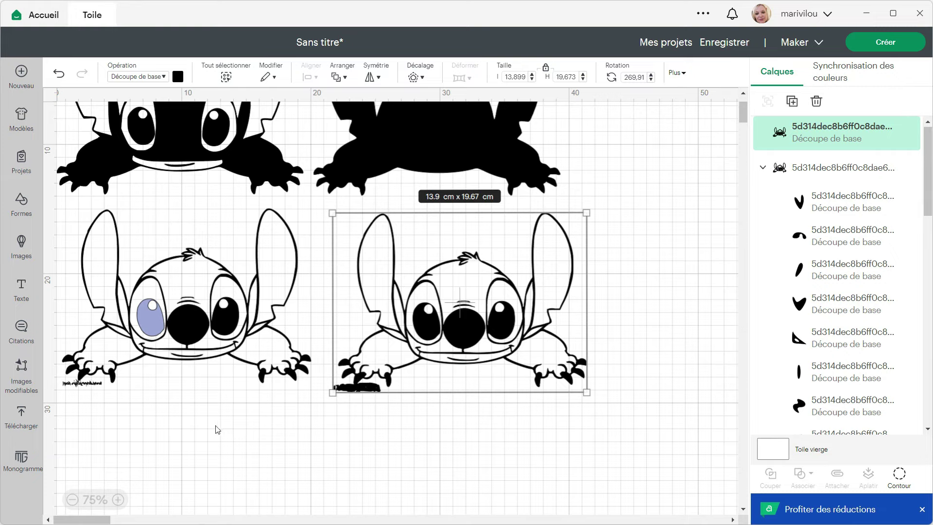
pyautogui.scroll(3, 622, 378)
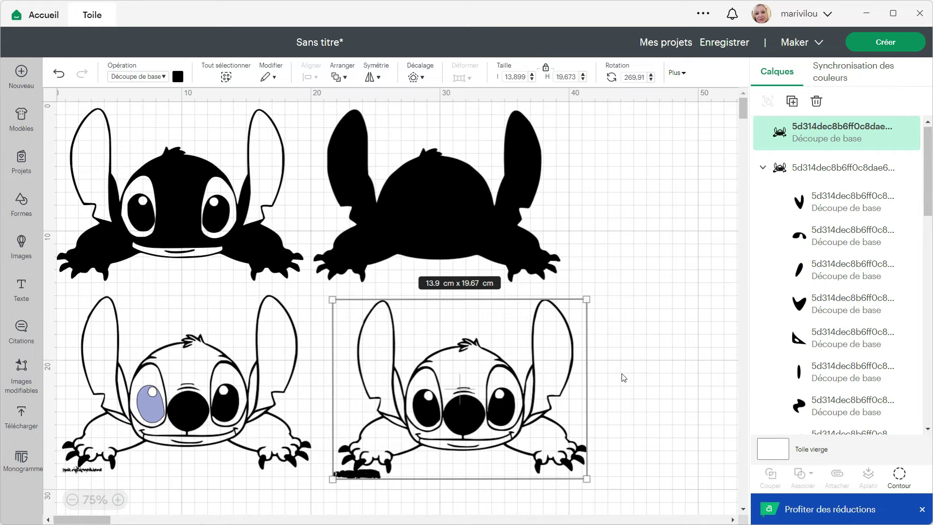